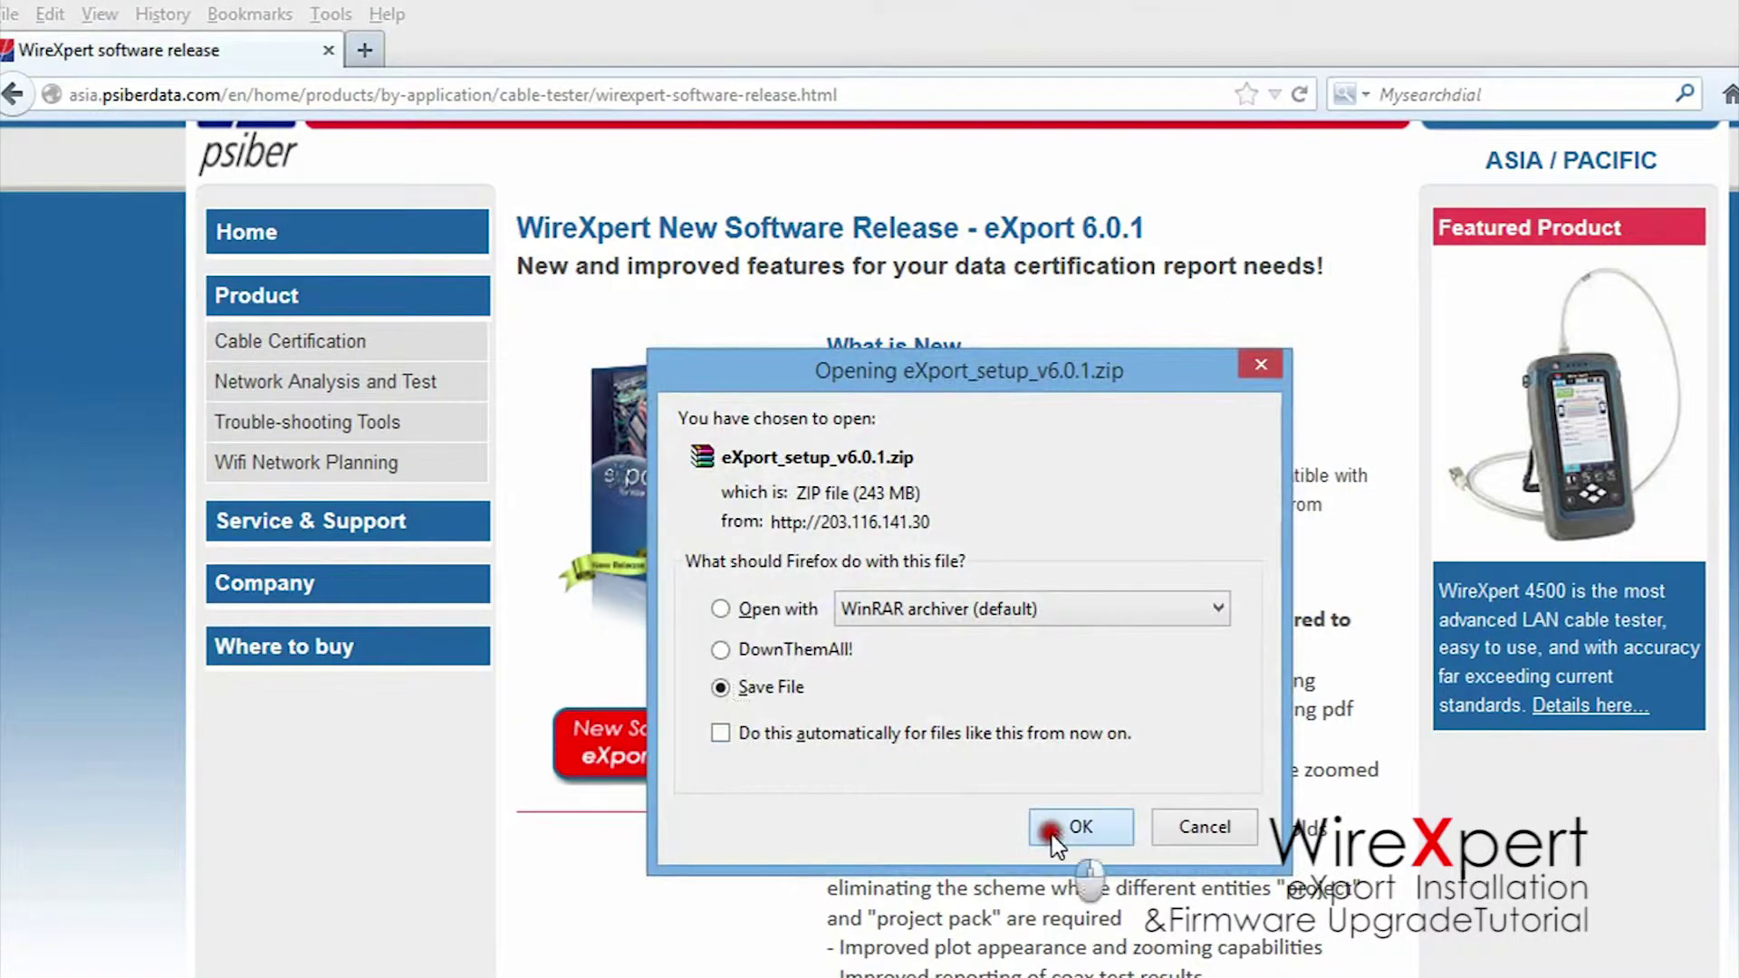
Save eXport_setup_v6.0.1.zip to the Desktop instead of opening it
left_click(1080, 827)
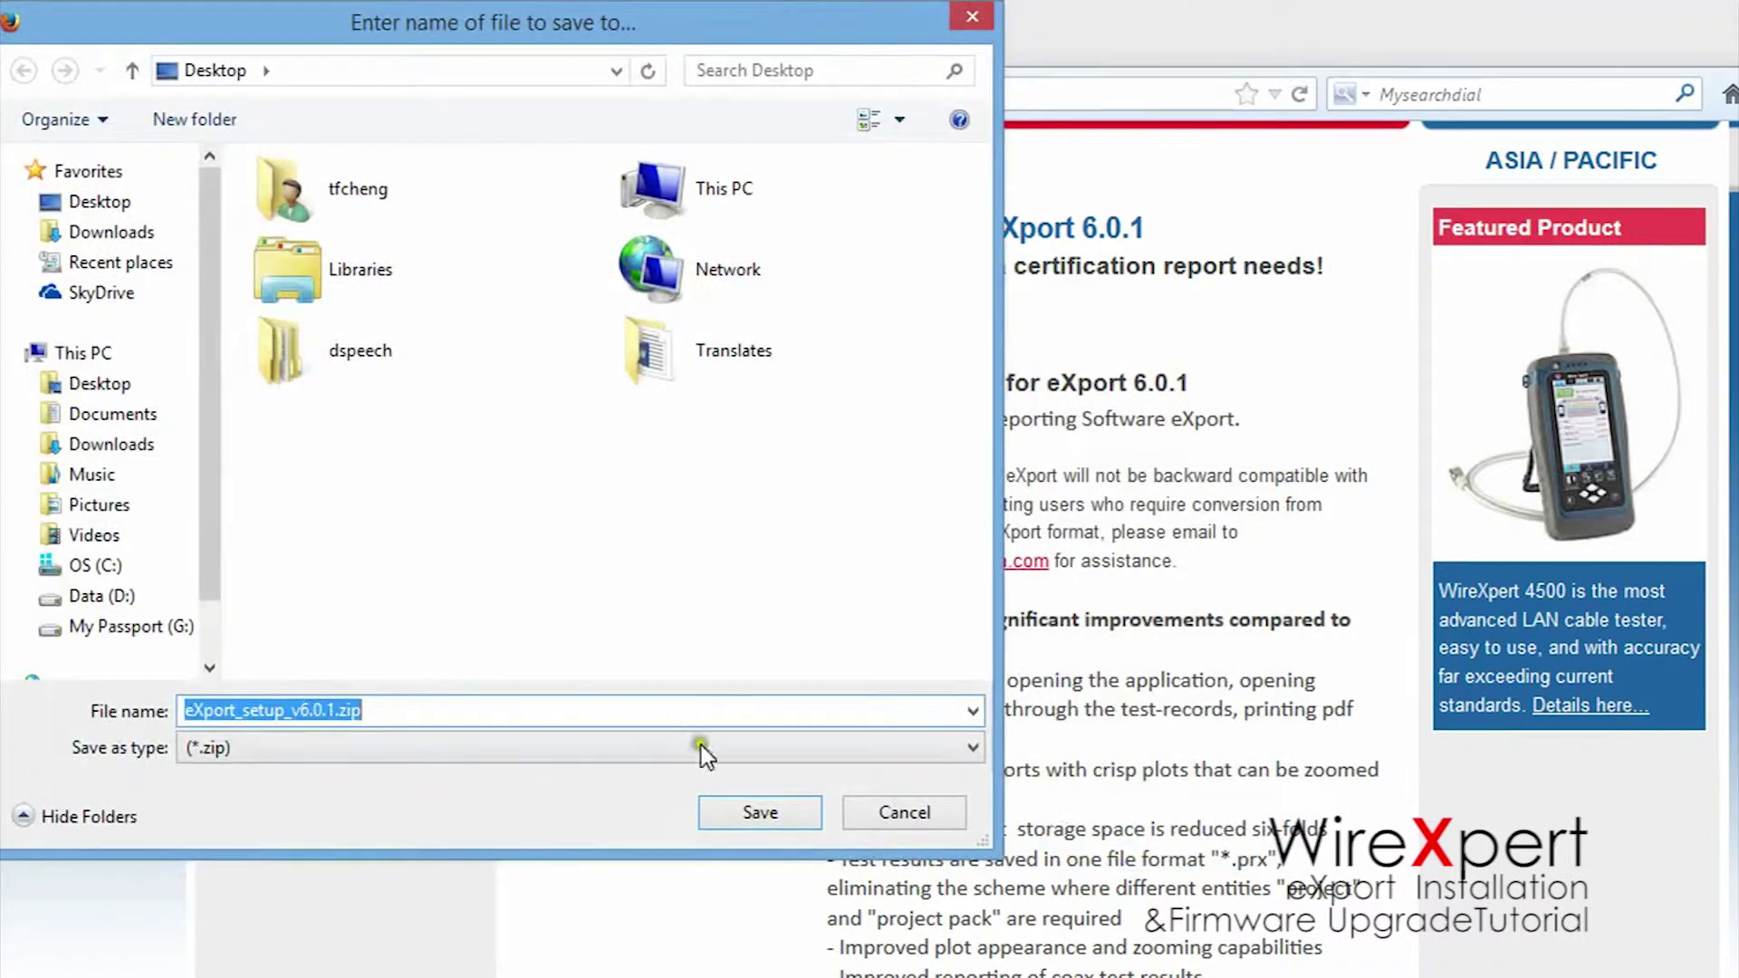
left_click(749, 817)
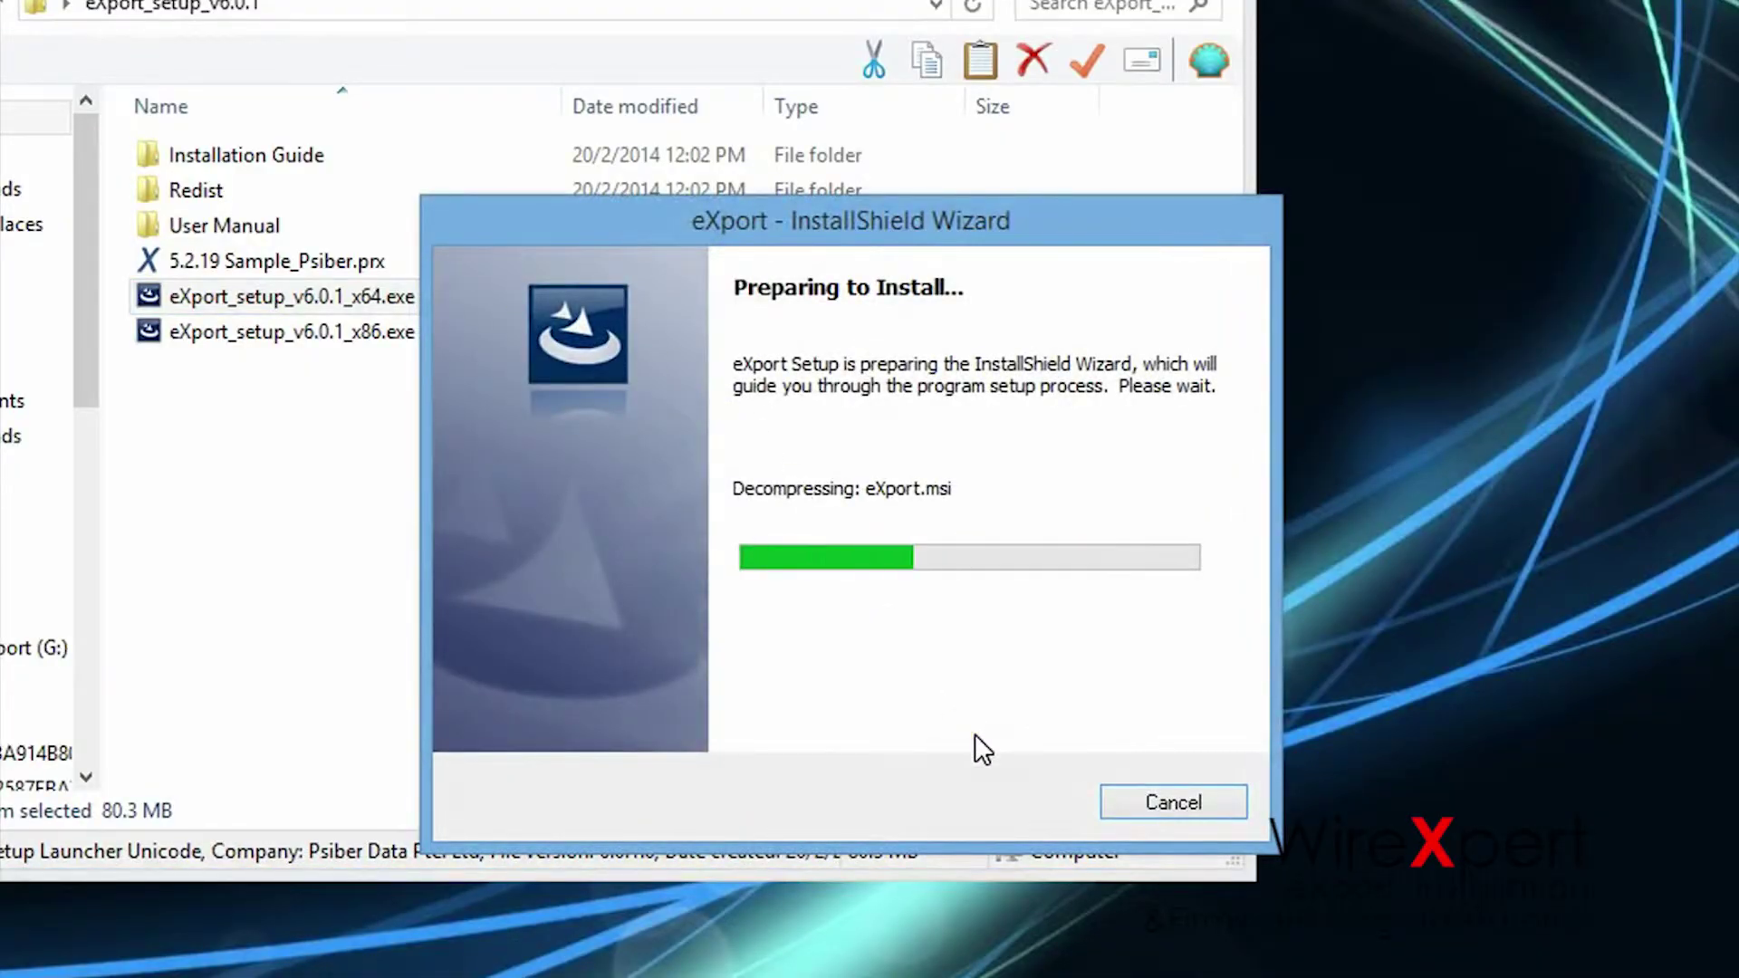
Install eXport with default user details and Program Files folder, with Launch eXport ticked
left_click(1054, 805)
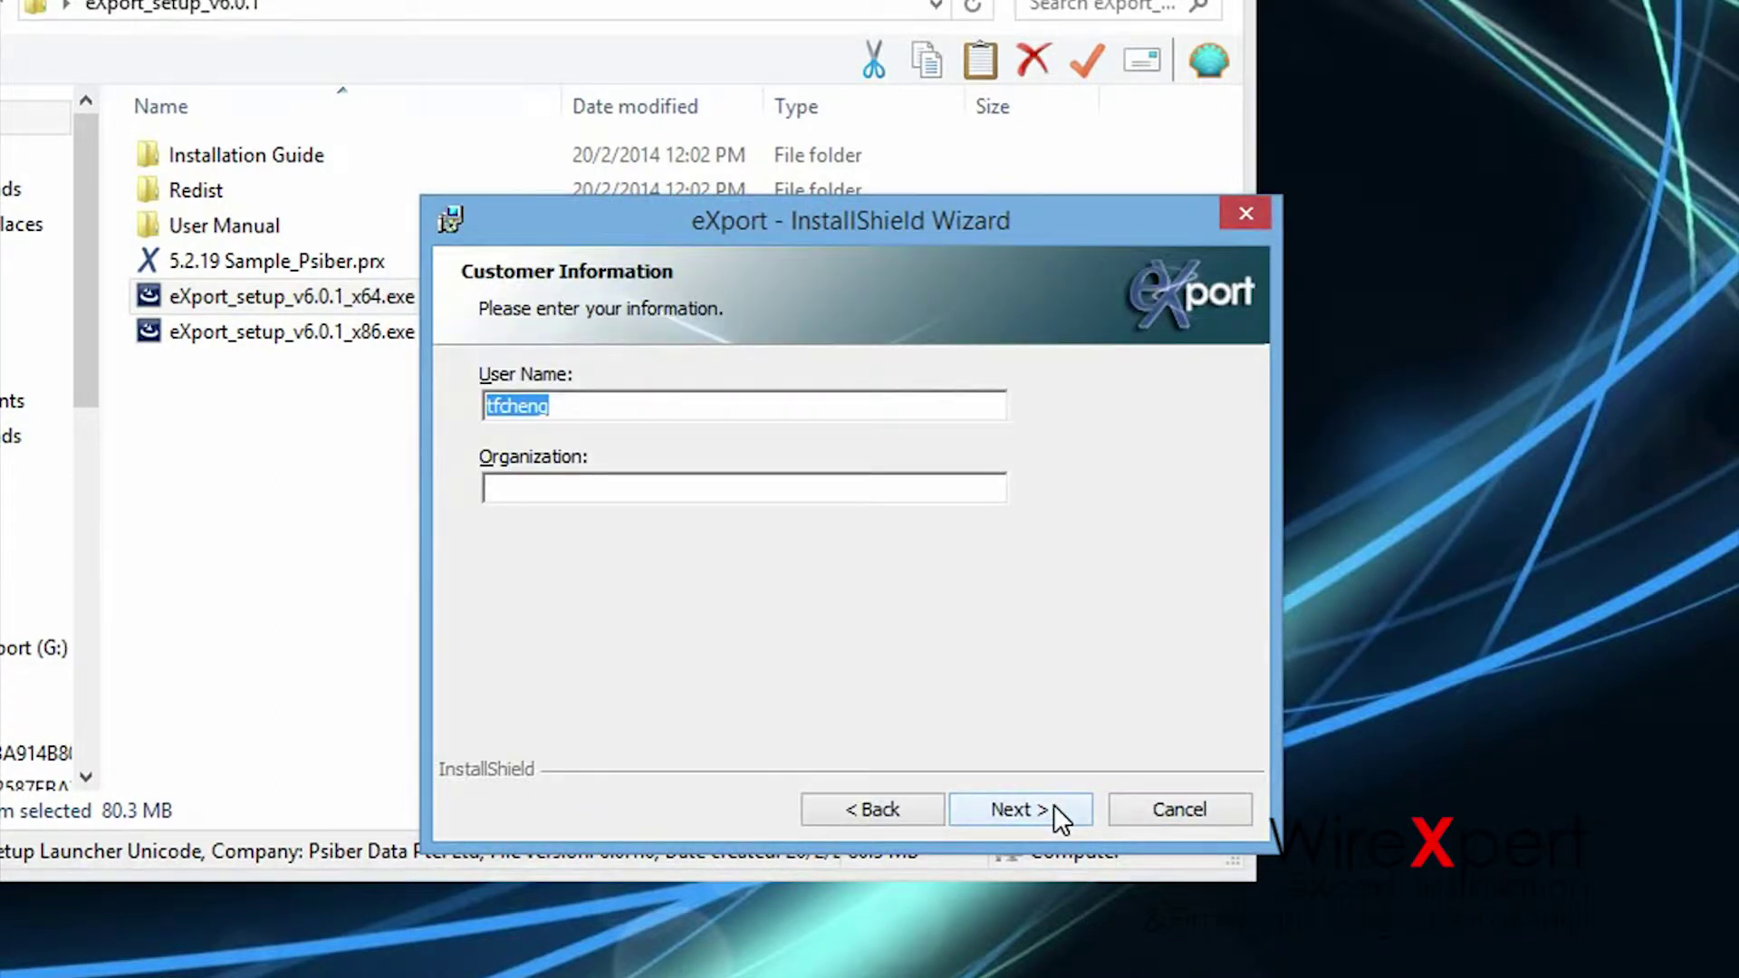
left_click(1053, 805)
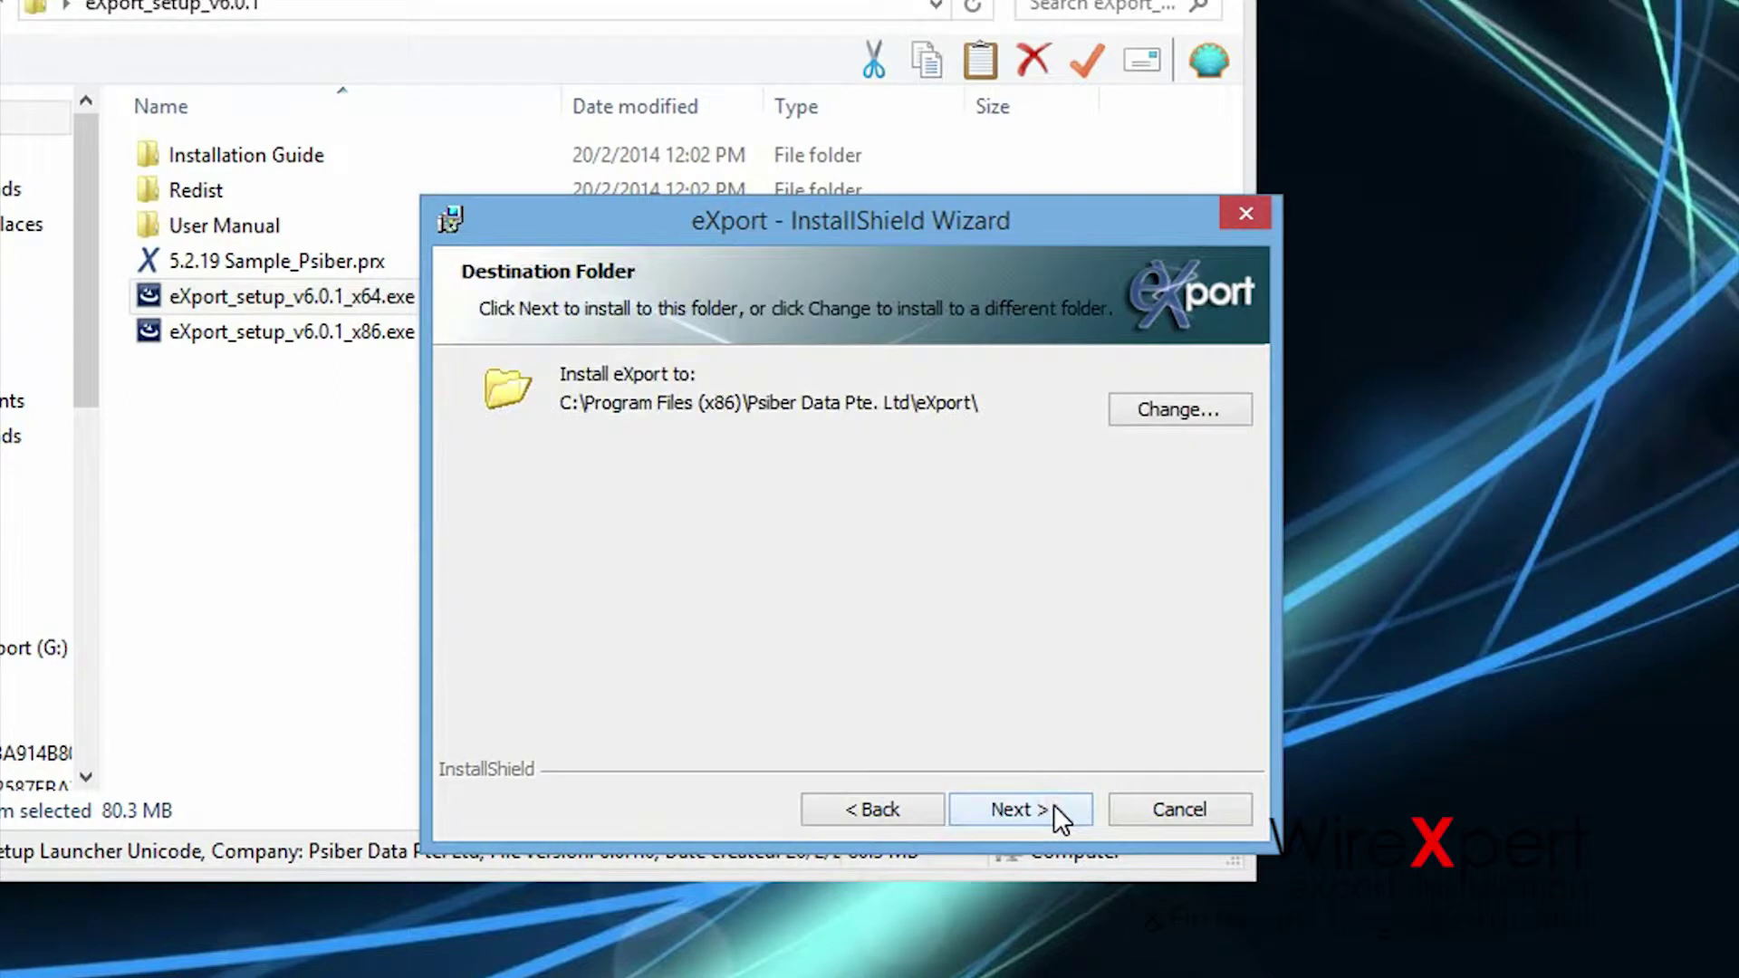
left_click(1053, 805)
left_click(1052, 805)
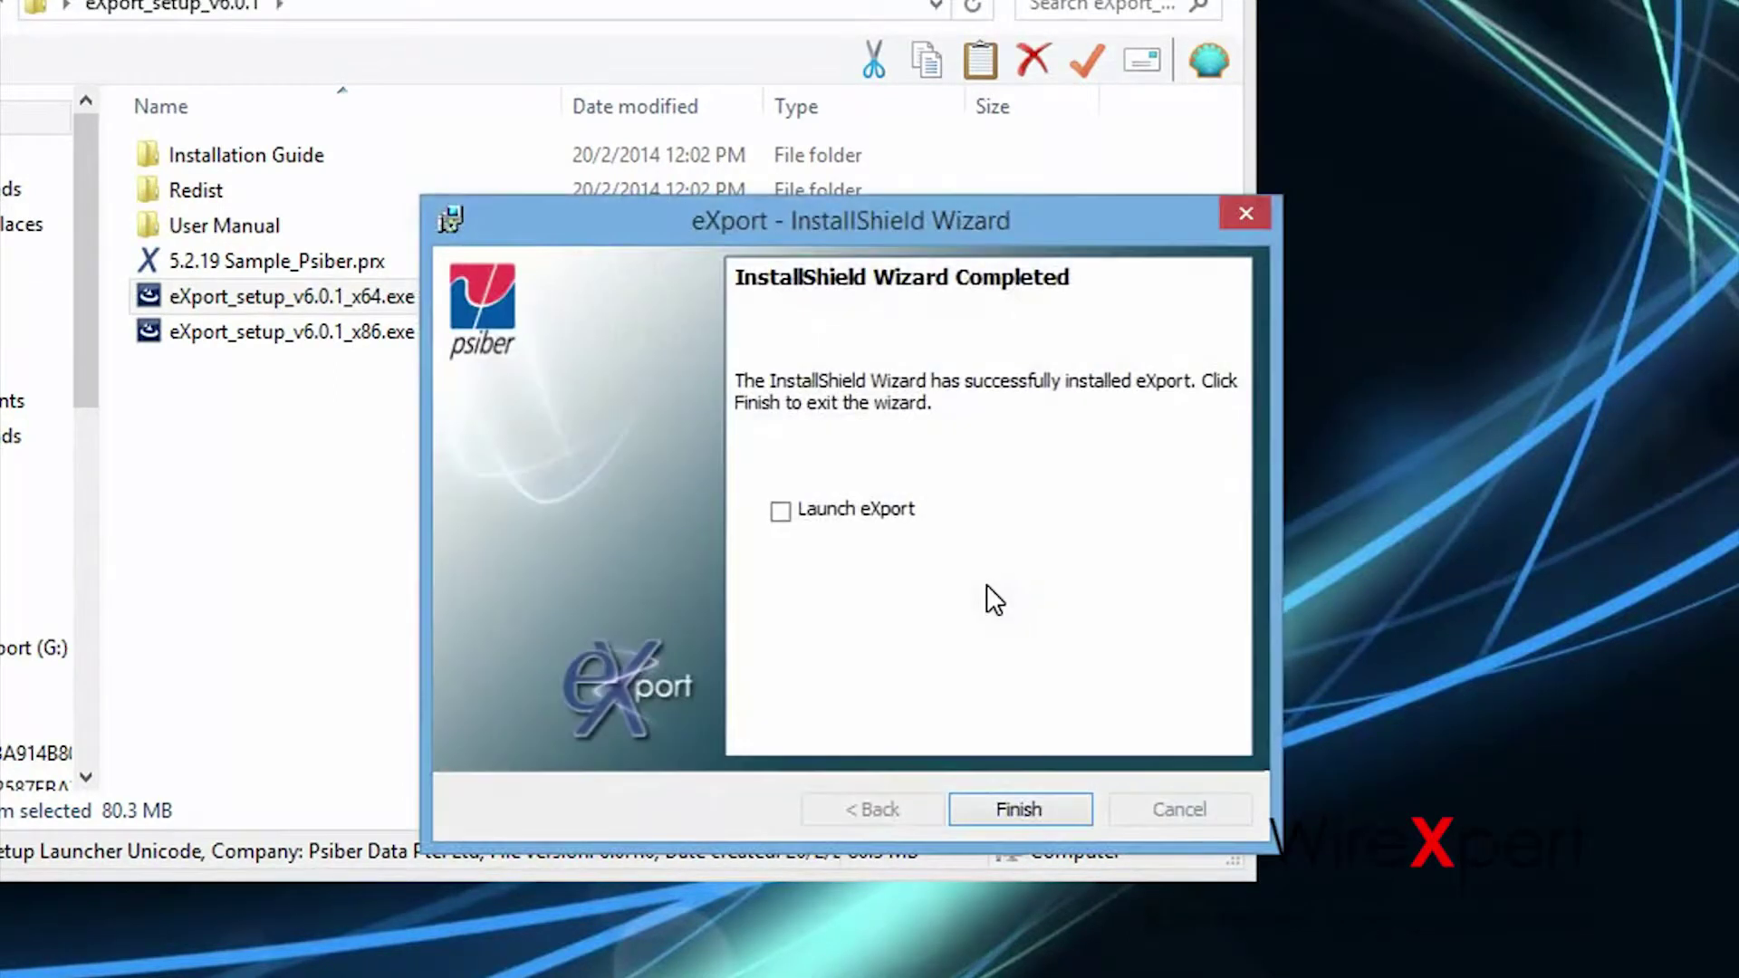
left_click(780, 511)
Launch eXport and use Update Device Software to write the upgrade package to F:\
left_click(1013, 799)
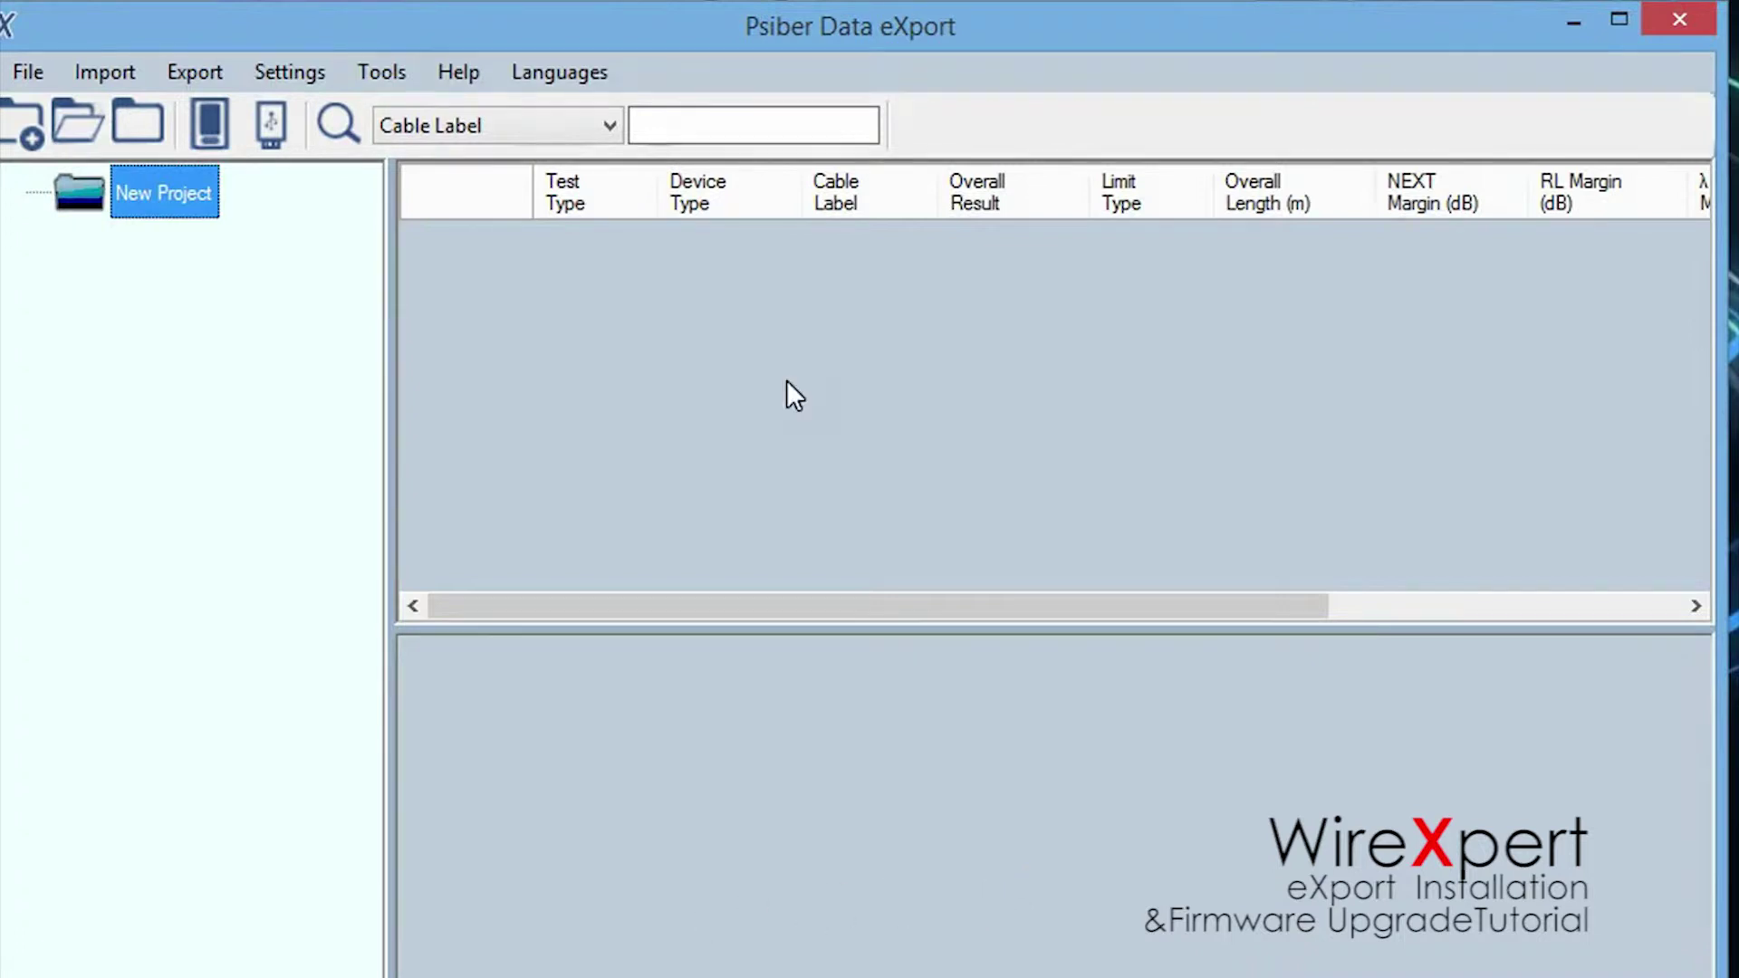
left_click(382, 72)
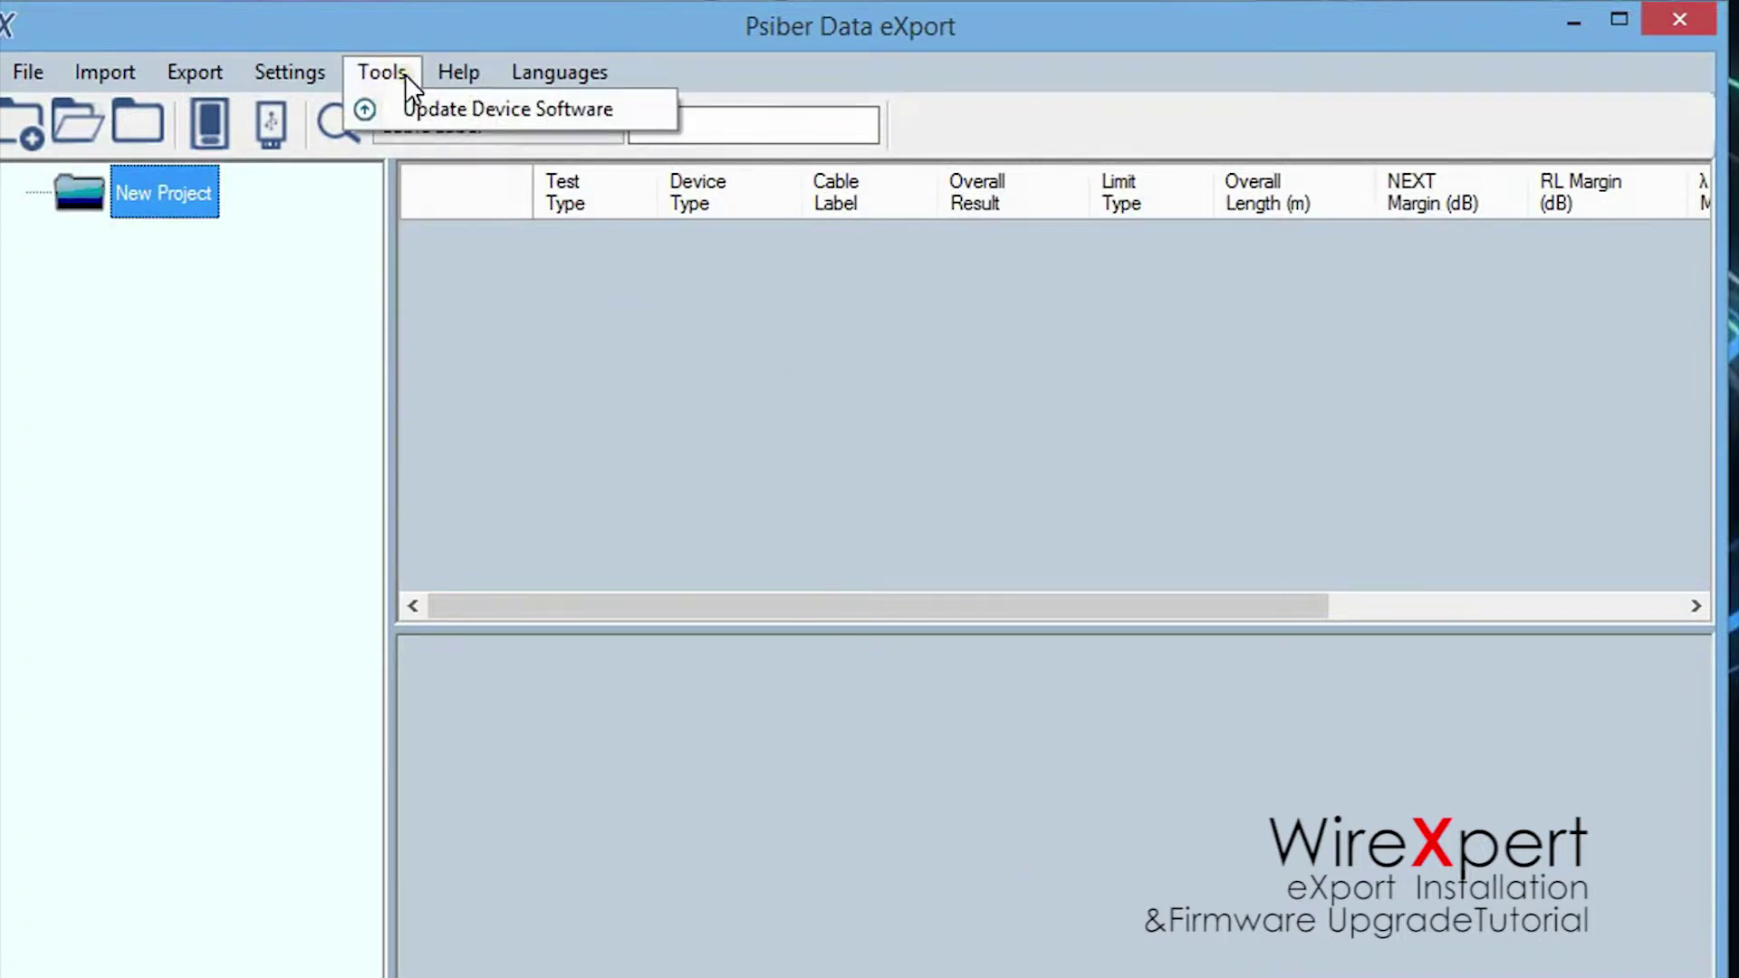
left_click(618, 109)
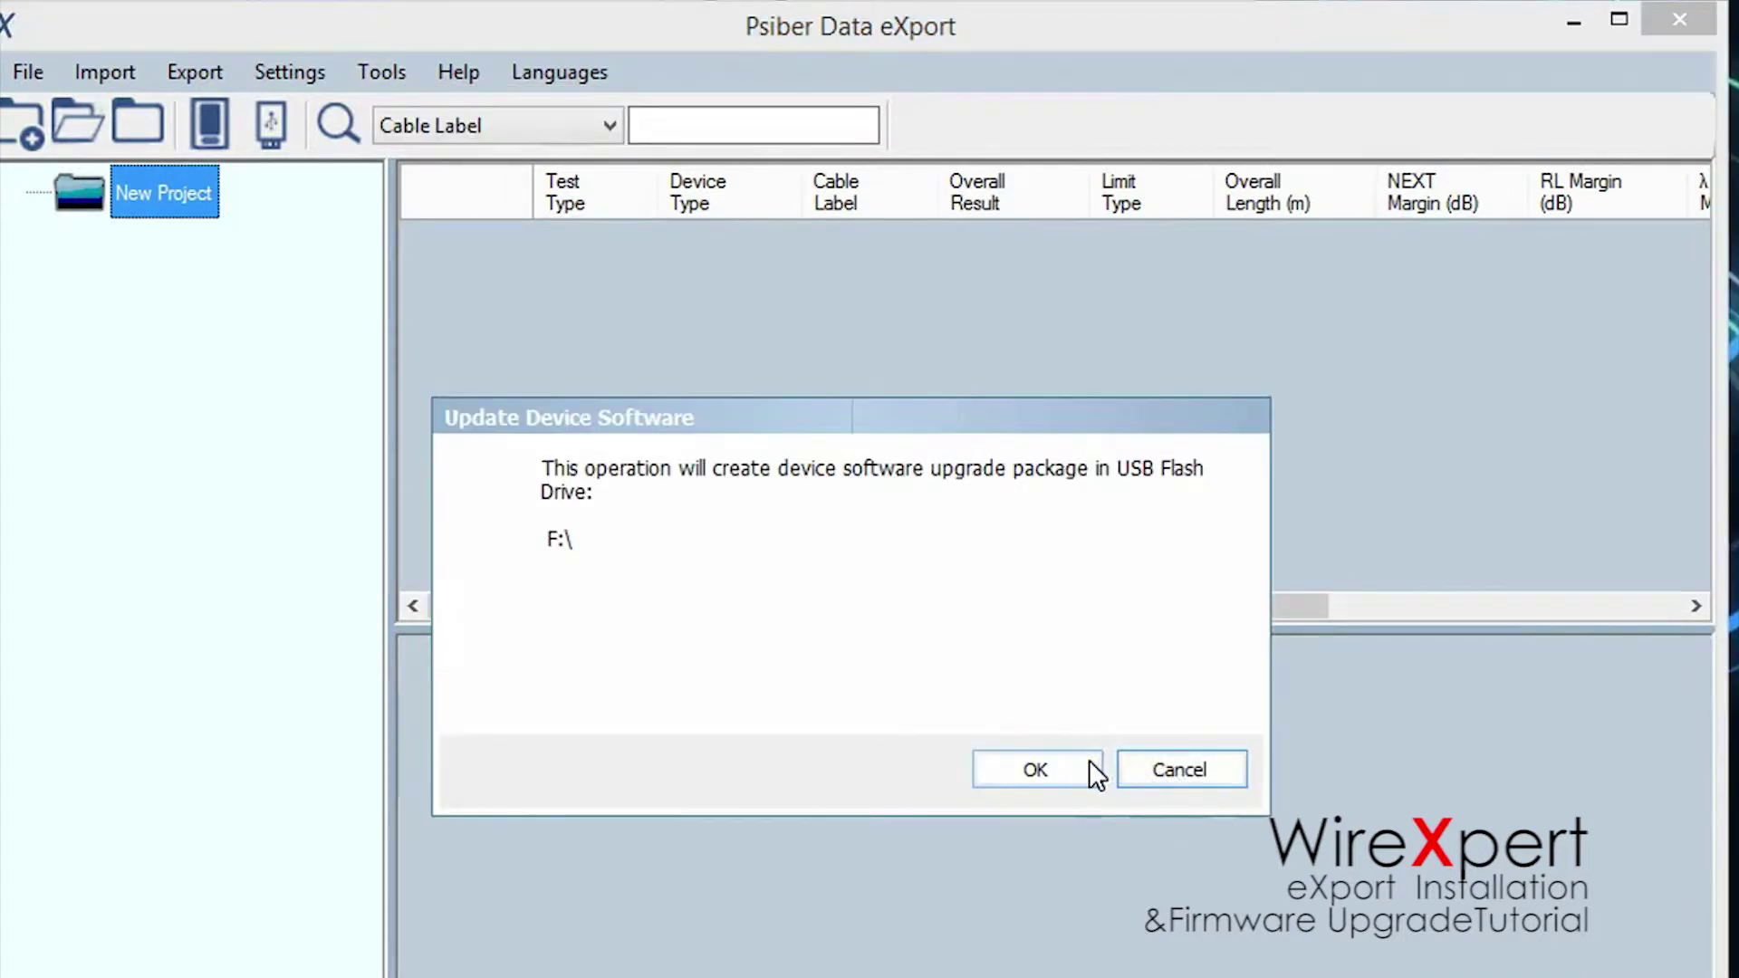
left_click(1074, 769)
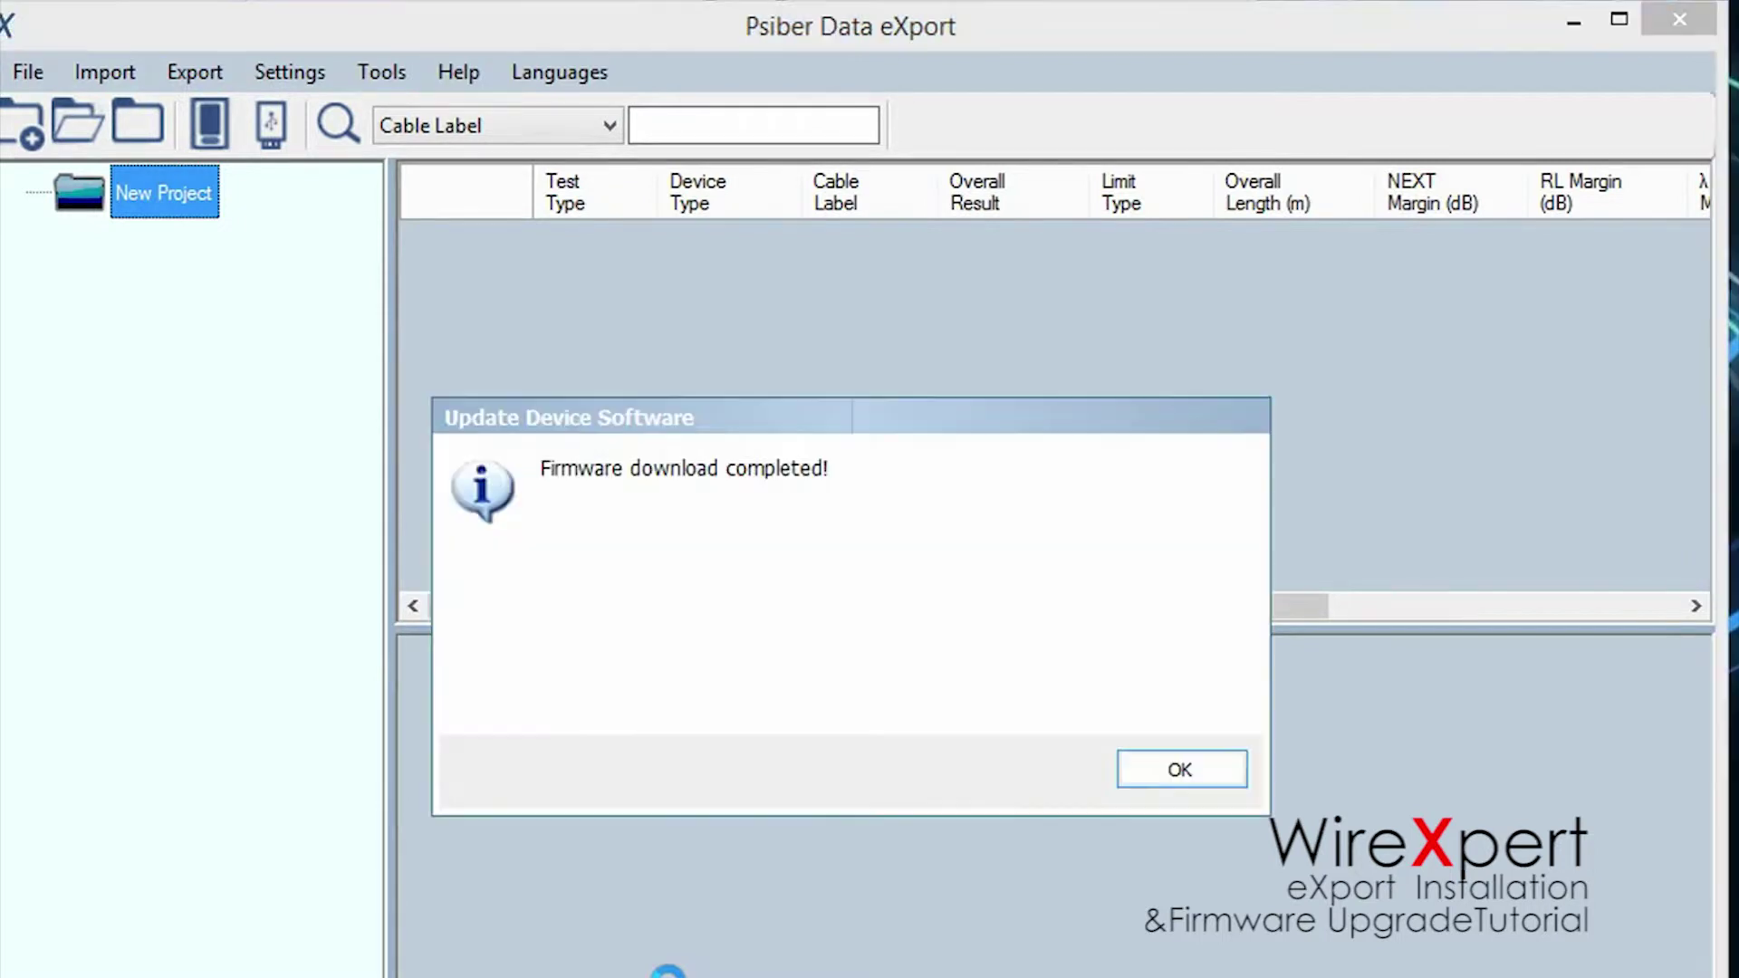
Dismiss the 'Firmware download completed!' confirmation
left_click(1227, 771)
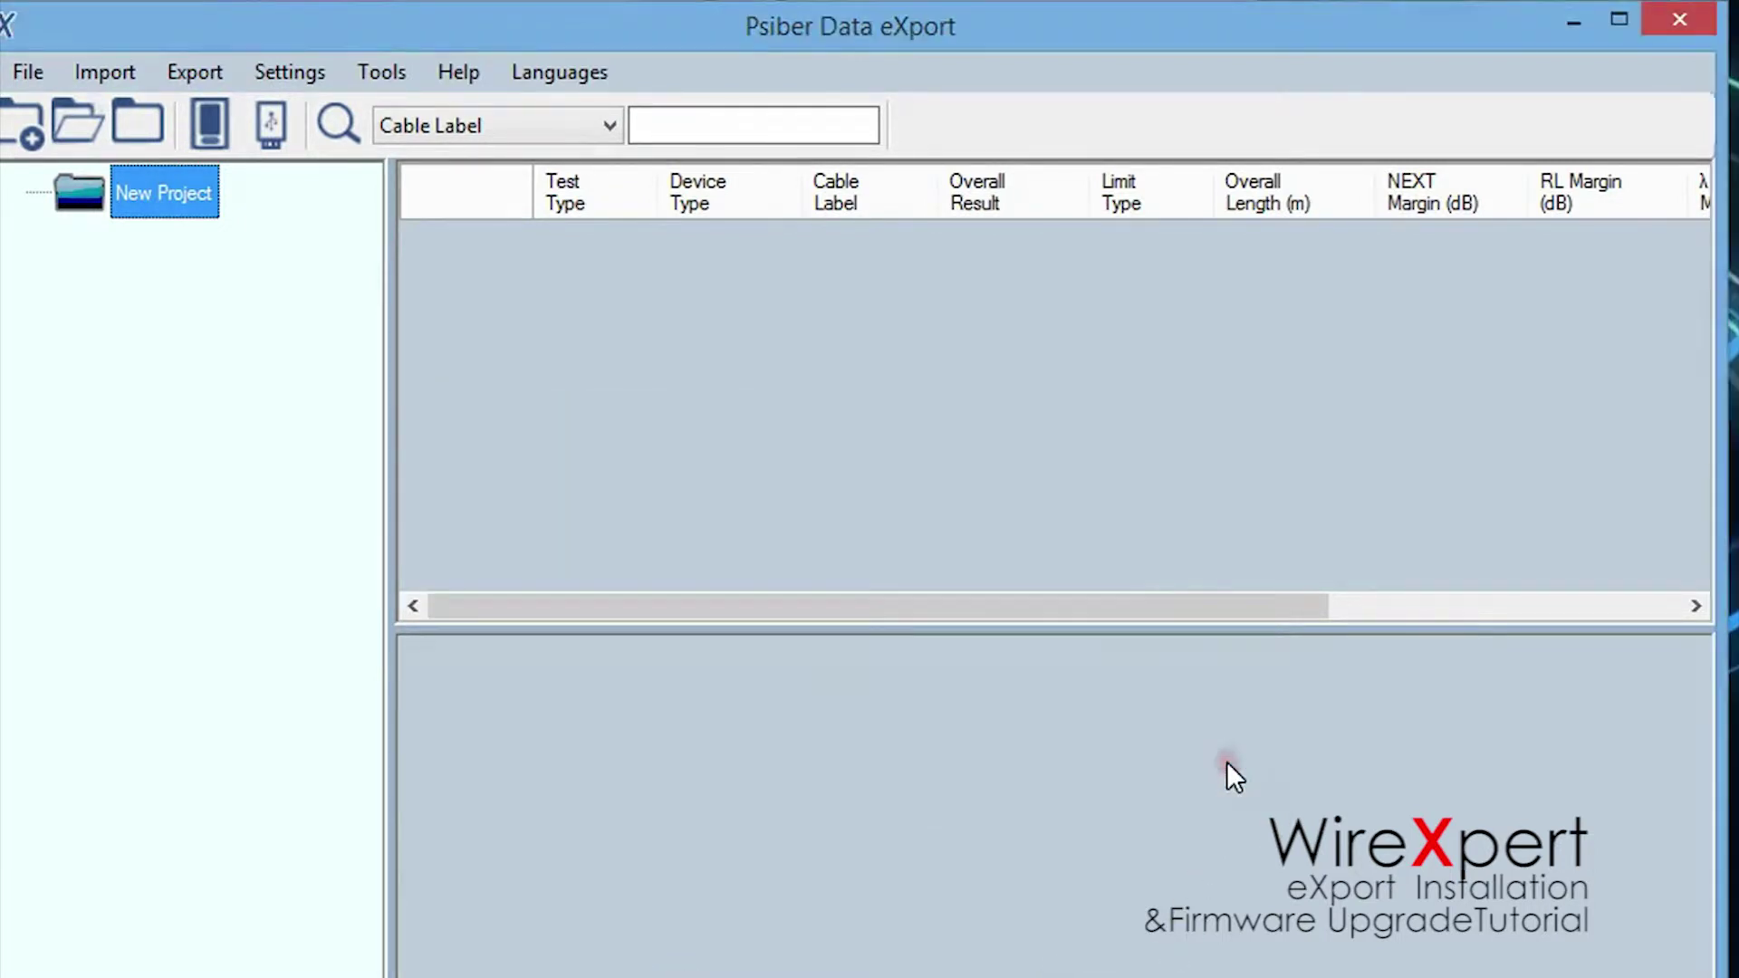